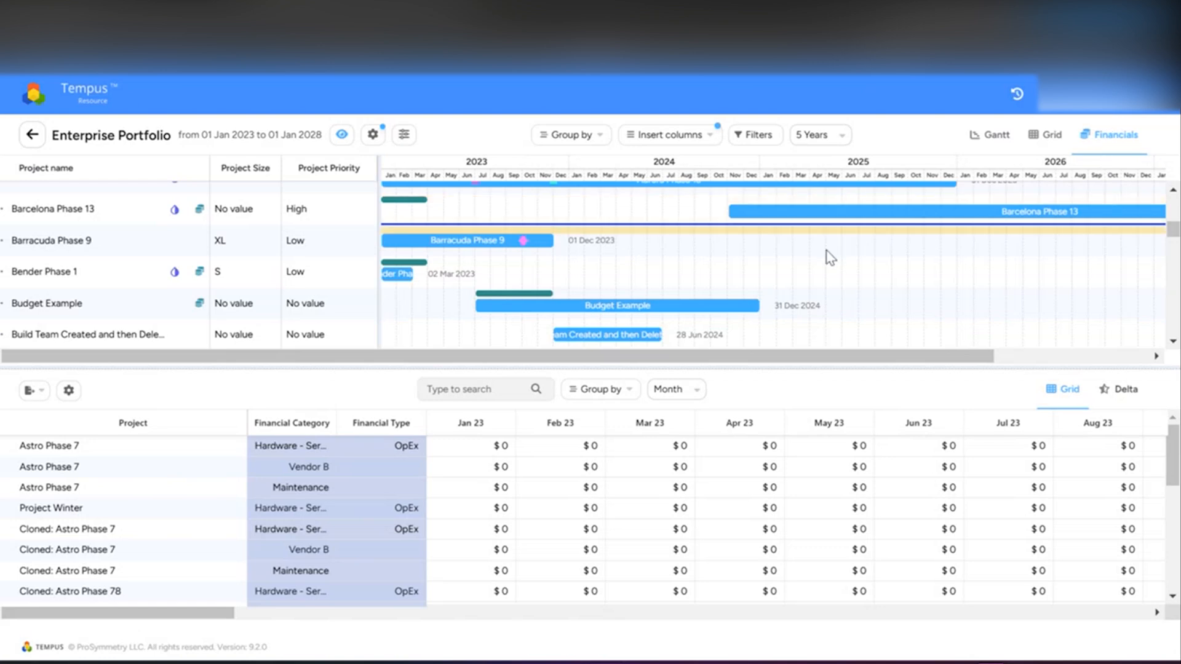
Step: Find Malibu Phase 11 in the project timeline and financial grid and examine its monthly amounts across 2023 and 2024
scroll(827, 255, down, 4)
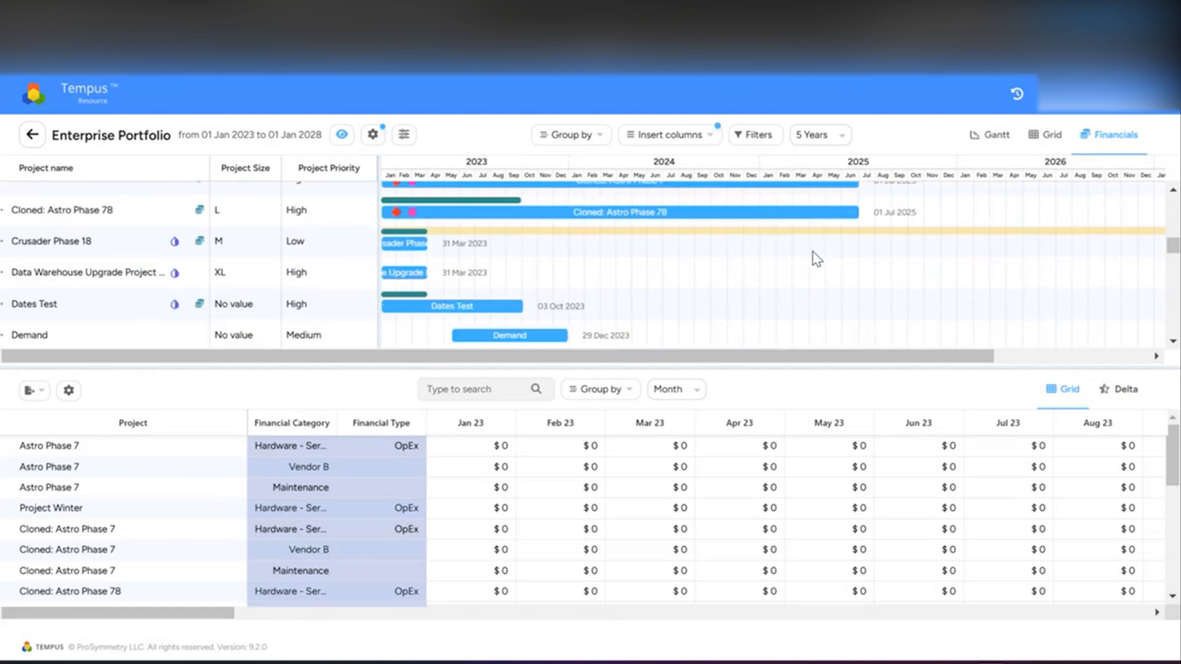
scroll(816, 259, down, 2)
scroll(816, 258, down, 4)
scroll(816, 258, up, 1)
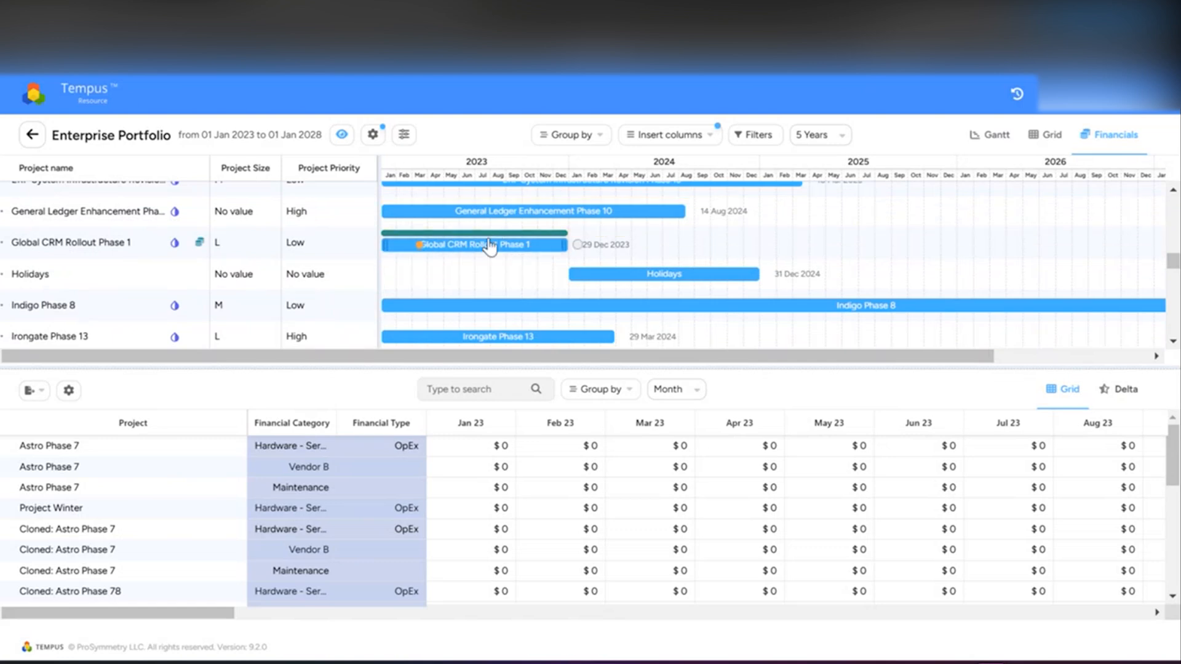
scroll(492, 265, down, 5)
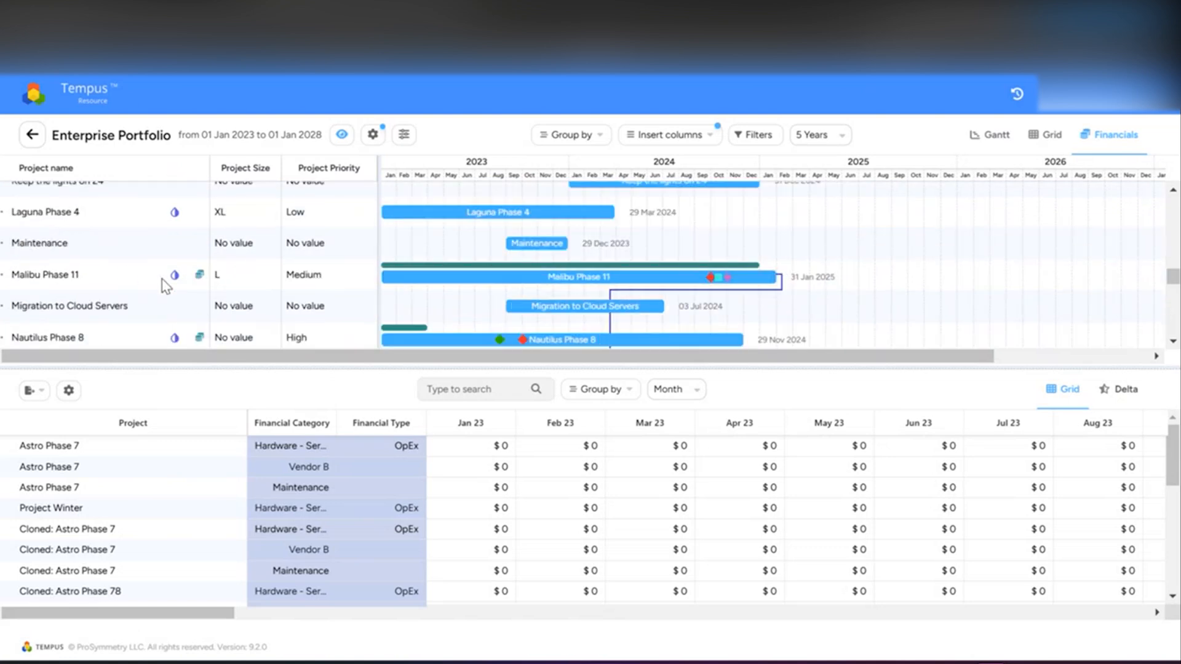
scroll(637, 495, down, 10)
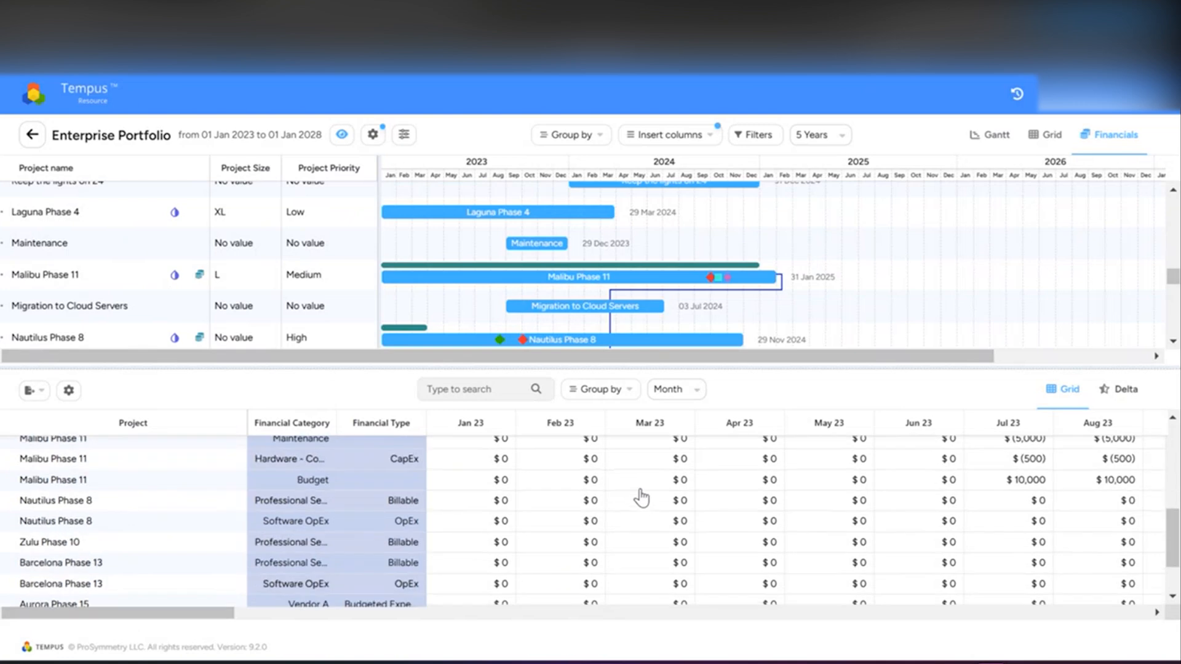
scroll(283, 439, up, 3)
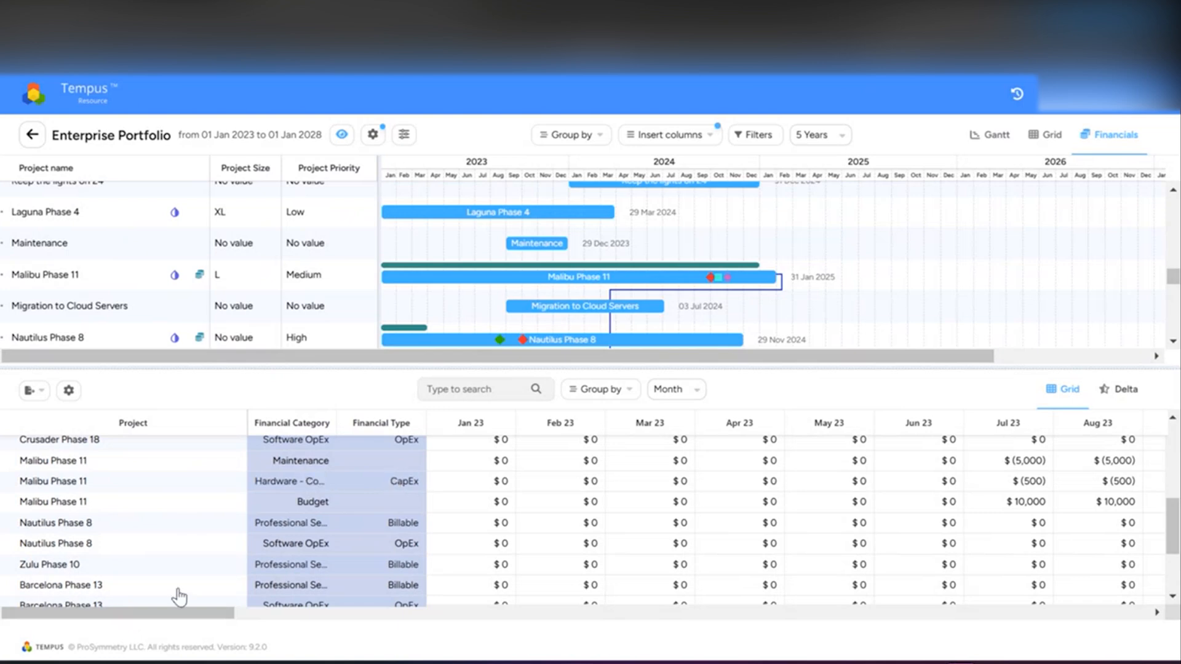
drag(192, 614, 312, 619)
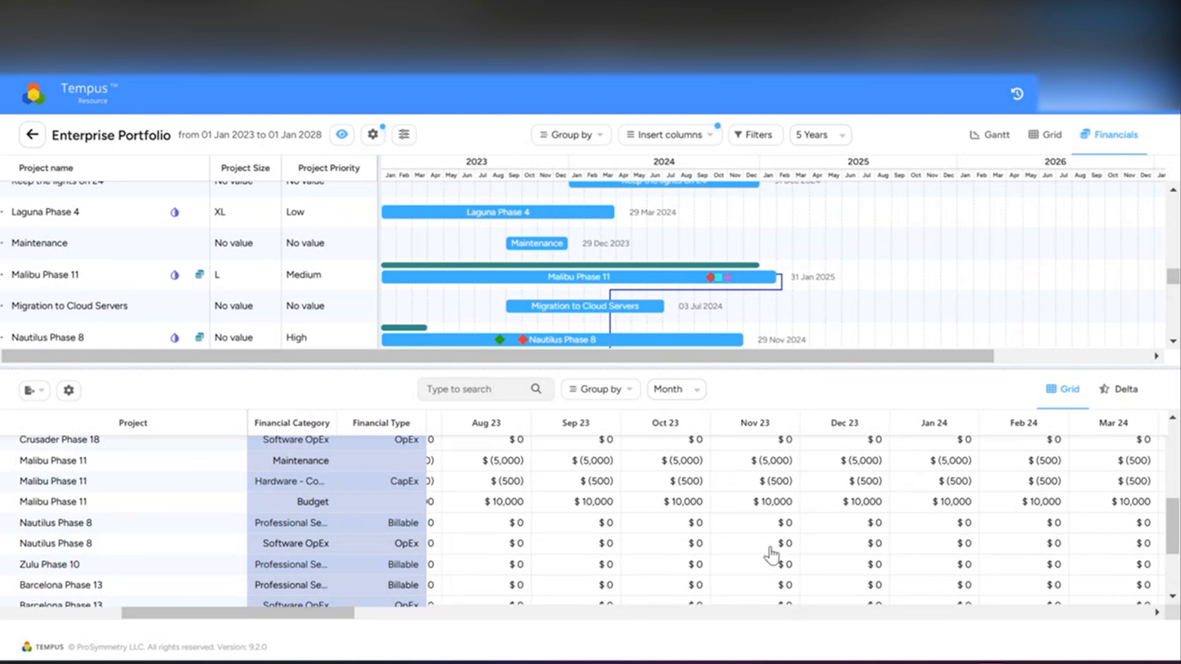
mouse_move(342, 615)
mouse_down()
mouse_move(430, 625)
mouse_move(336, 615)
mouse_up()
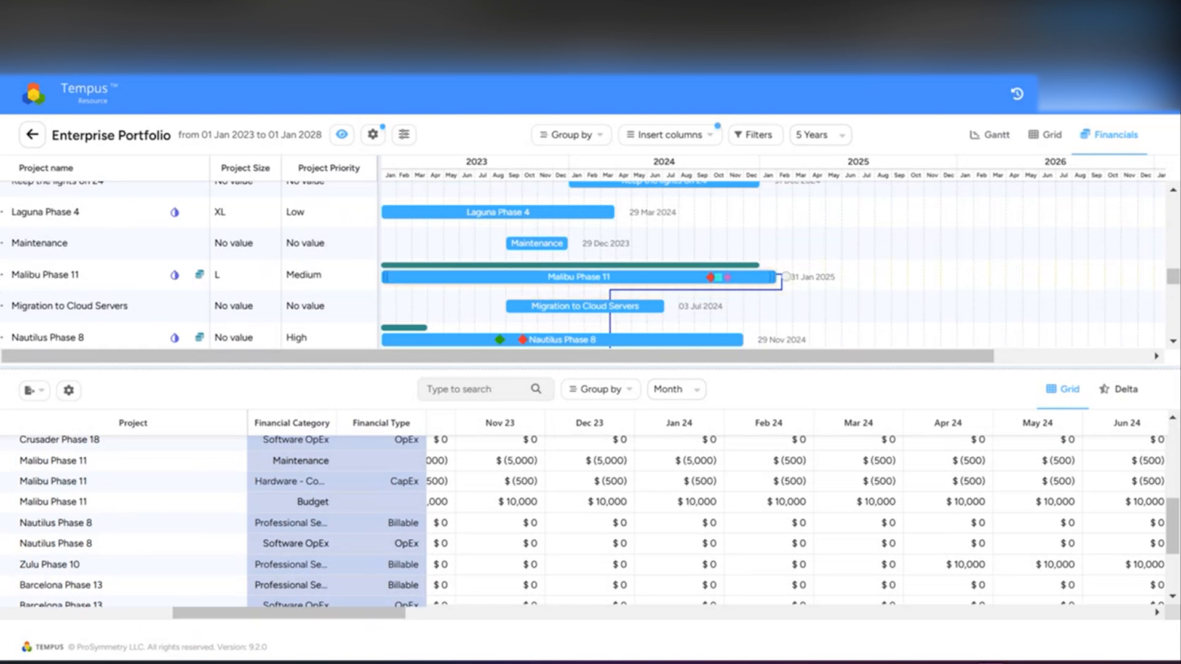
Step: Turn on Show Total, Show Total Column and Show Labor Costs for the financial grid
click(69, 390)
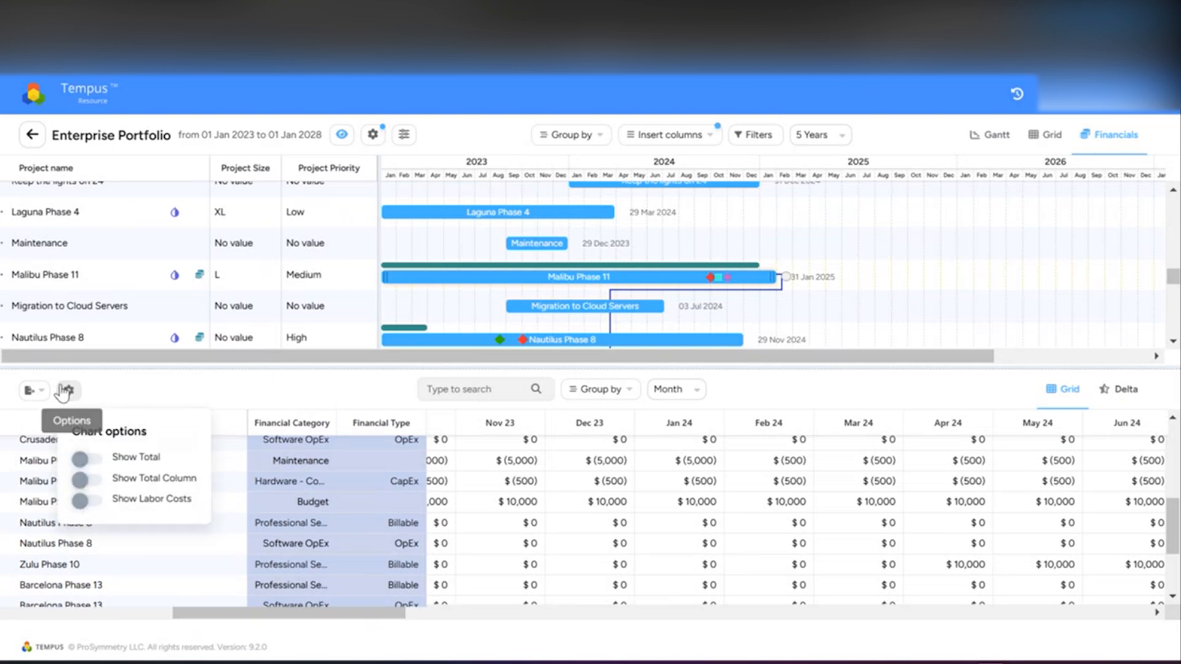
click(86, 459)
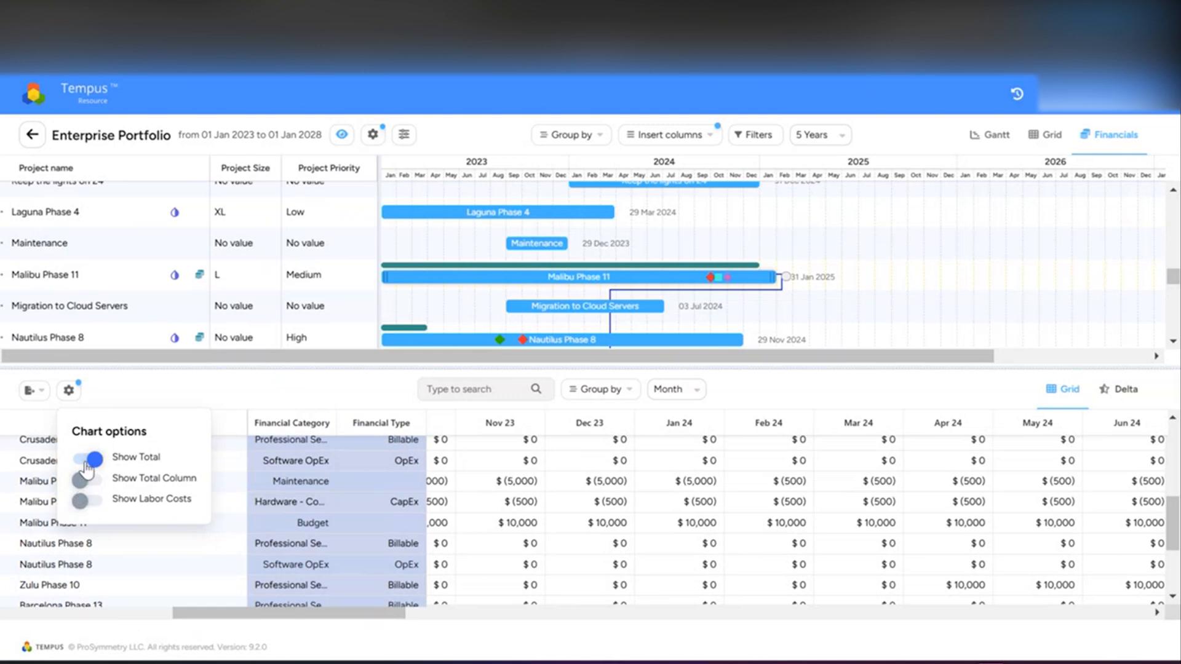
click(87, 481)
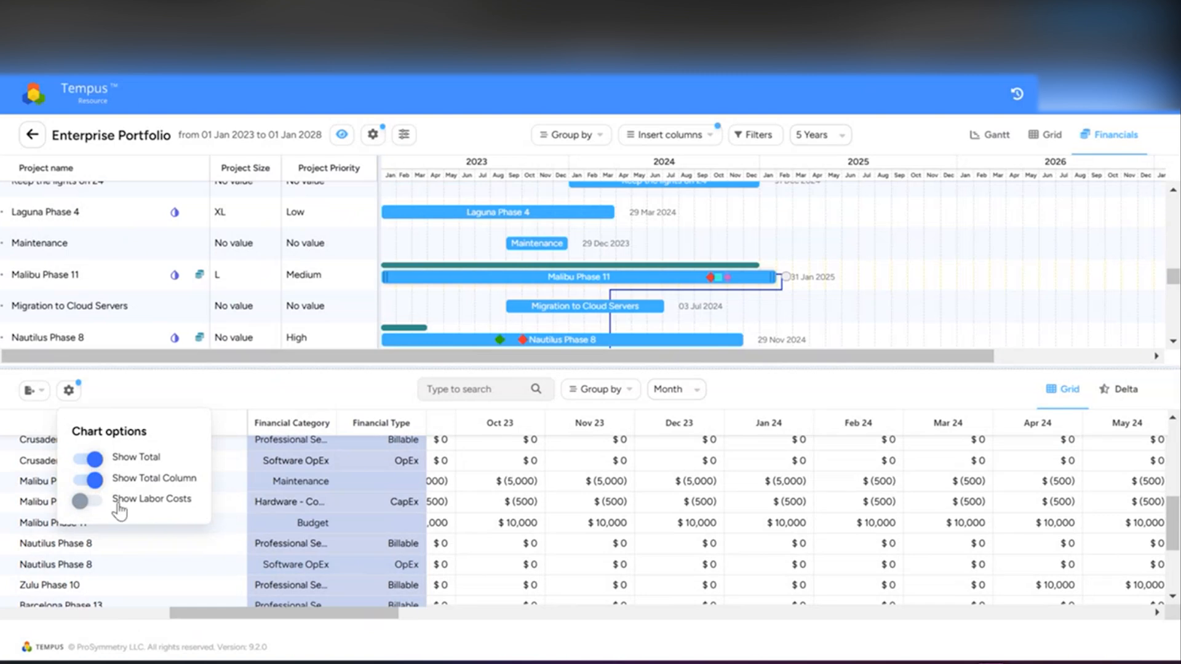
click(99, 503)
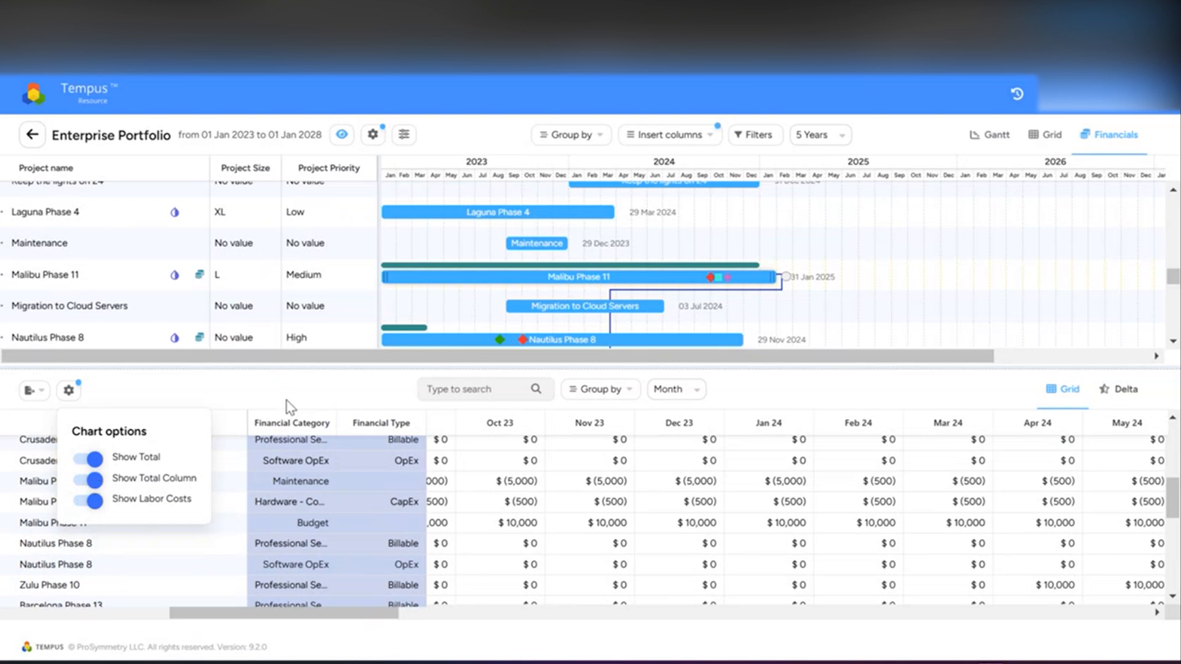
click(358, 392)
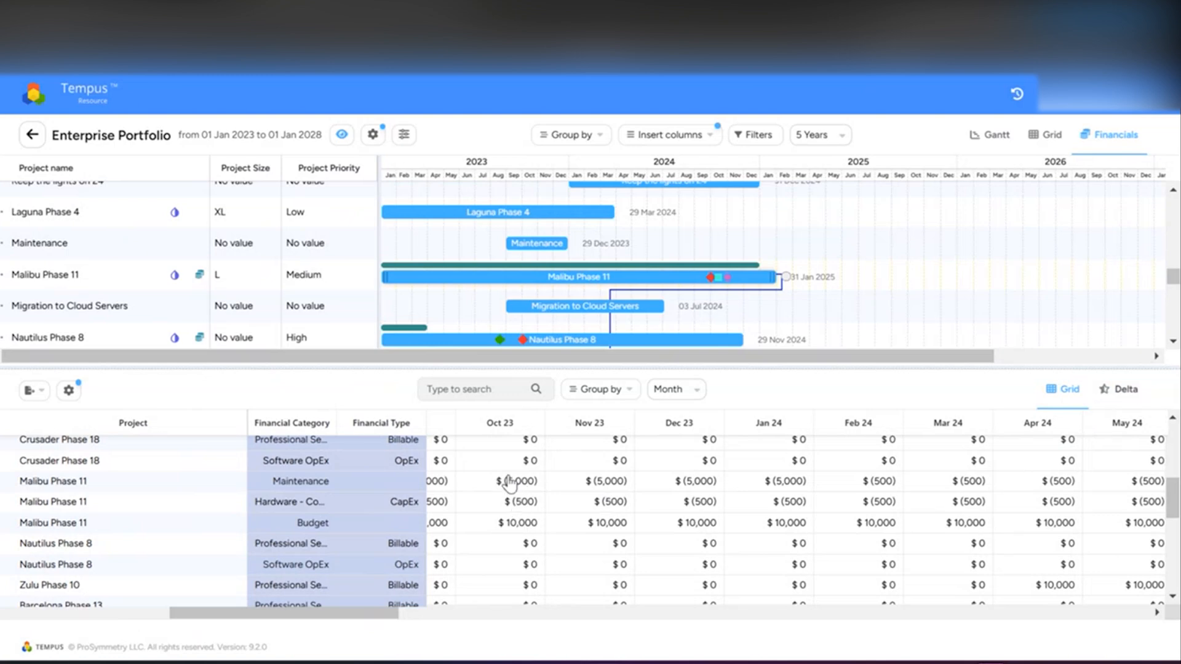
Step: Review Malibu Phase 11's before and after amounts in the Delta view and return to the Grid view
click(1120, 389)
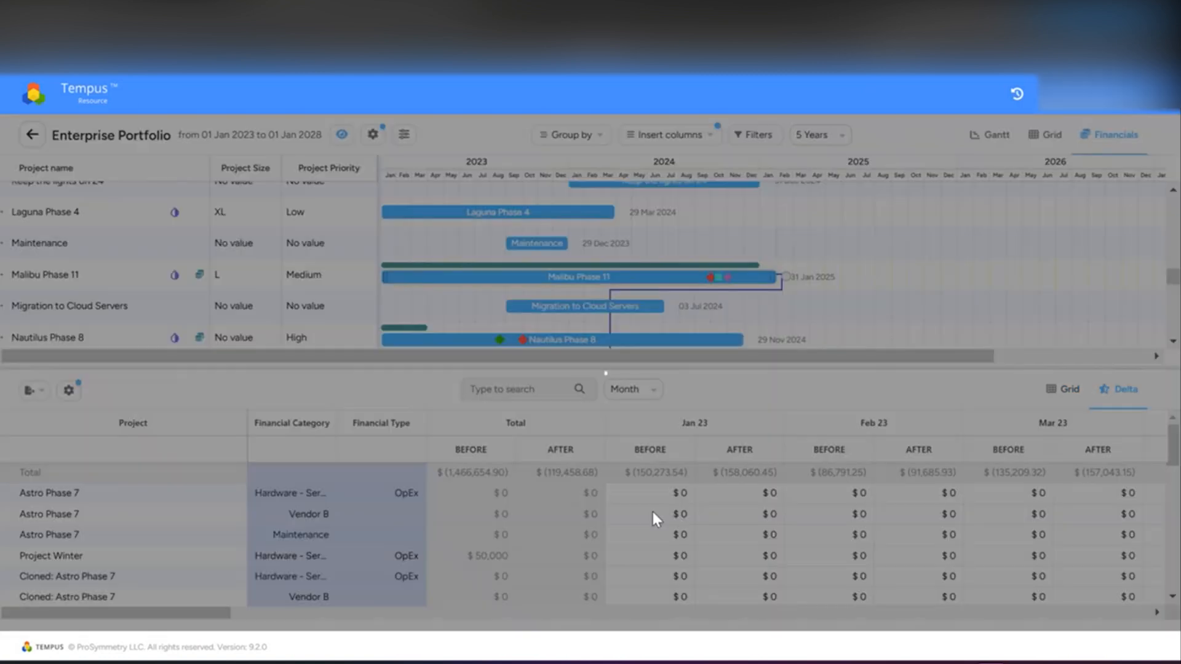
scroll(655, 545, down, 5)
scroll(657, 544, up, 2)
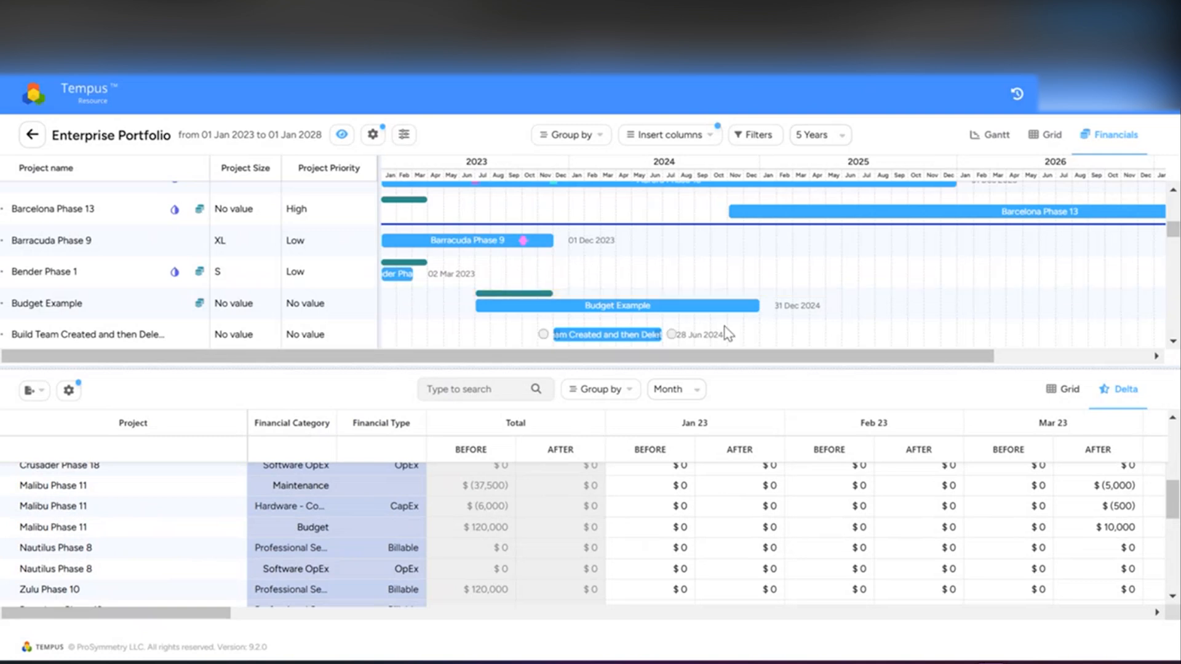
click(1057, 390)
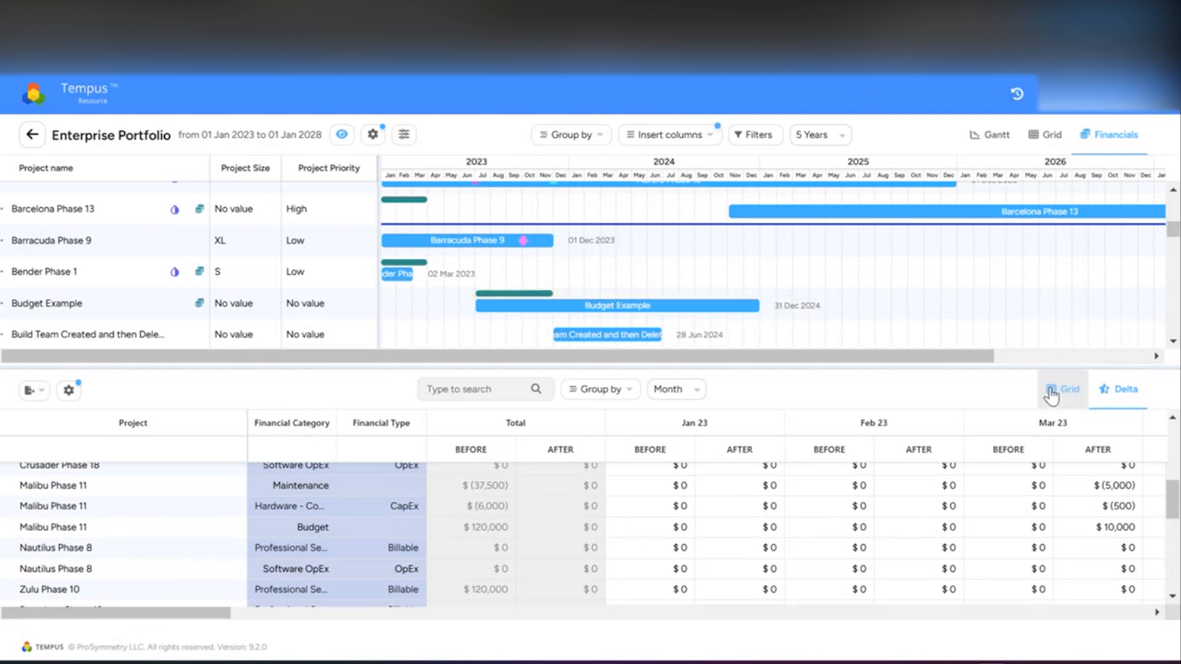
Step: Shift Malibu Phase 11 on the timeline so that it ends on 30 Oct 2025
scroll(742, 512, down, 5)
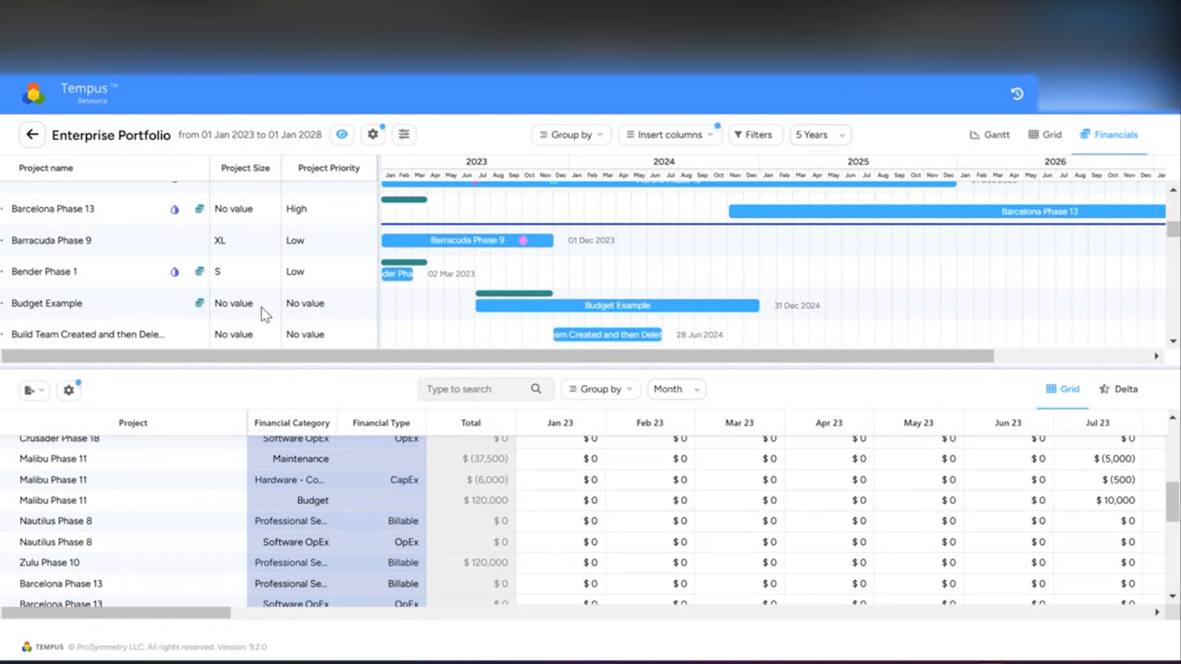
scroll(556, 289, down, 3)
scroll(558, 296, down, 10)
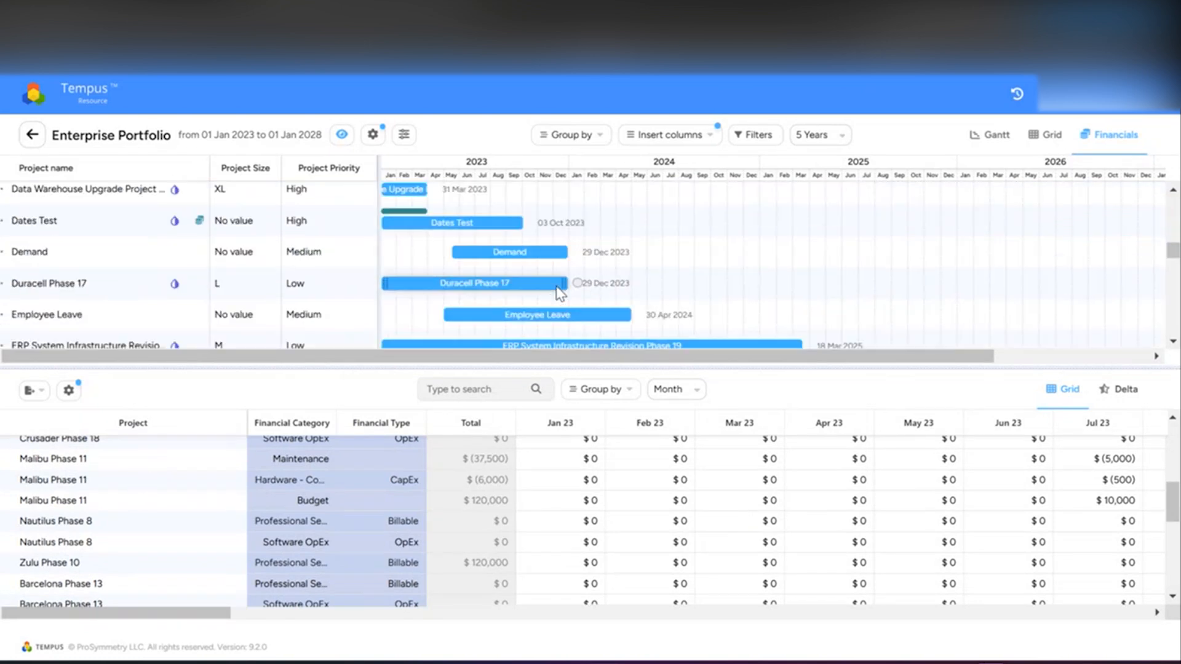
scroll(556, 288, down, 5)
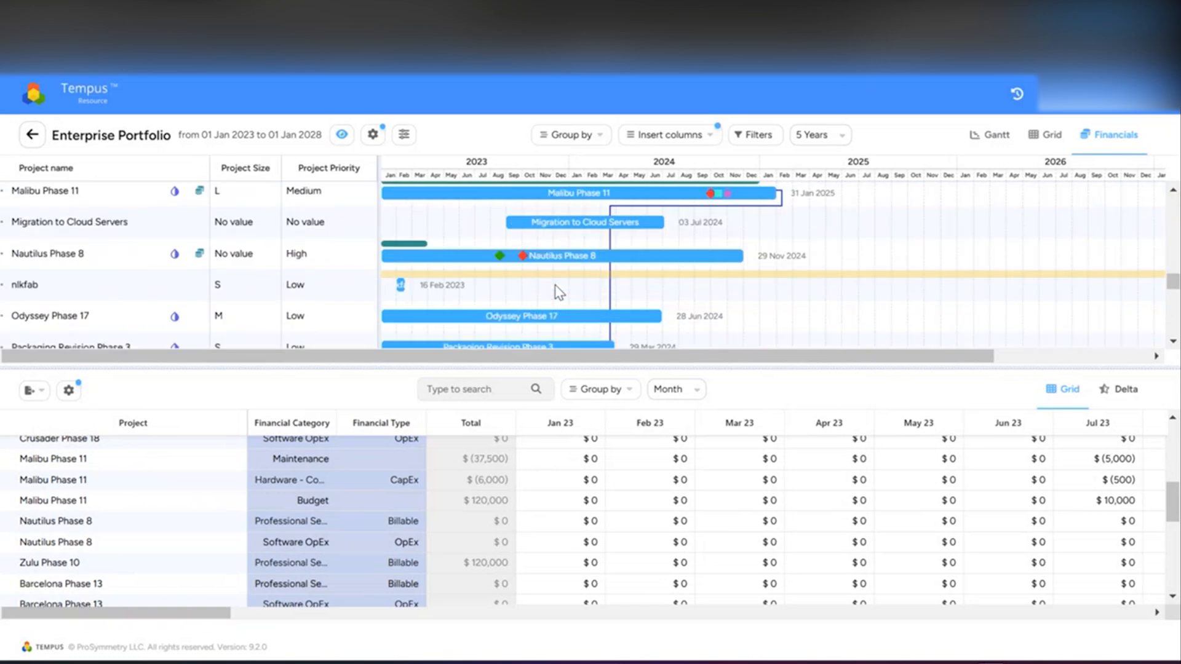
scroll(615, 283, up, 3)
drag(633, 277, 760, 277)
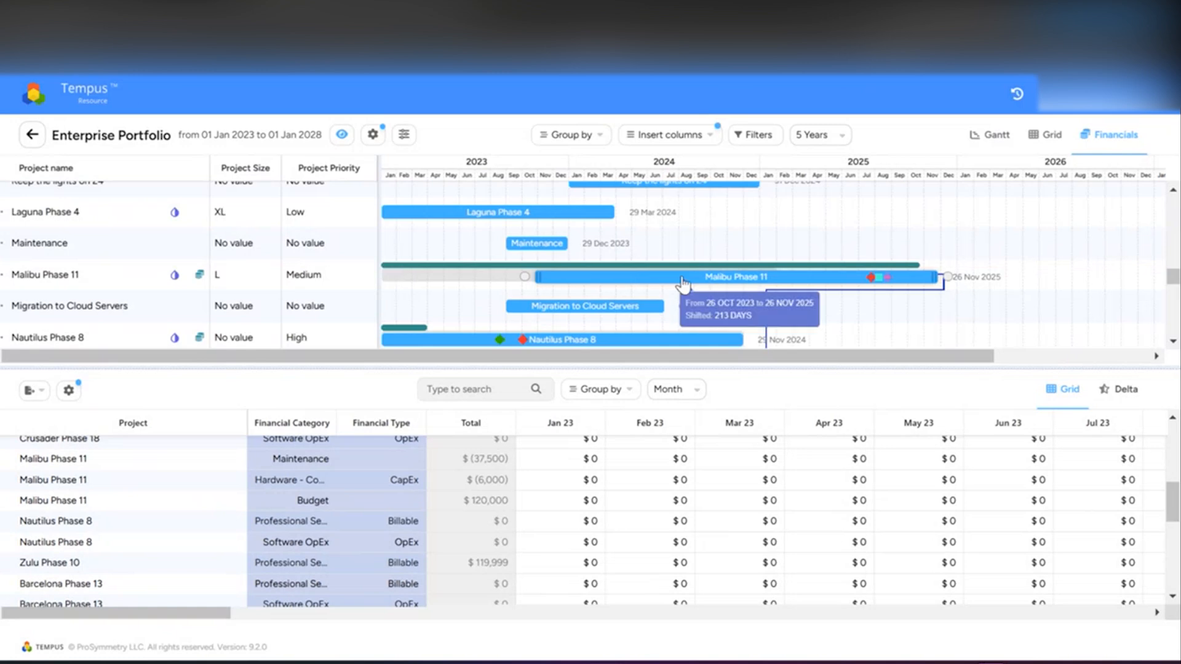
mouse_move(403, 272)
mouse_down()
mouse_move(545, 267)
mouse_move(467, 266)
mouse_move(441, 281)
mouse_move(391, 272)
mouse_up()
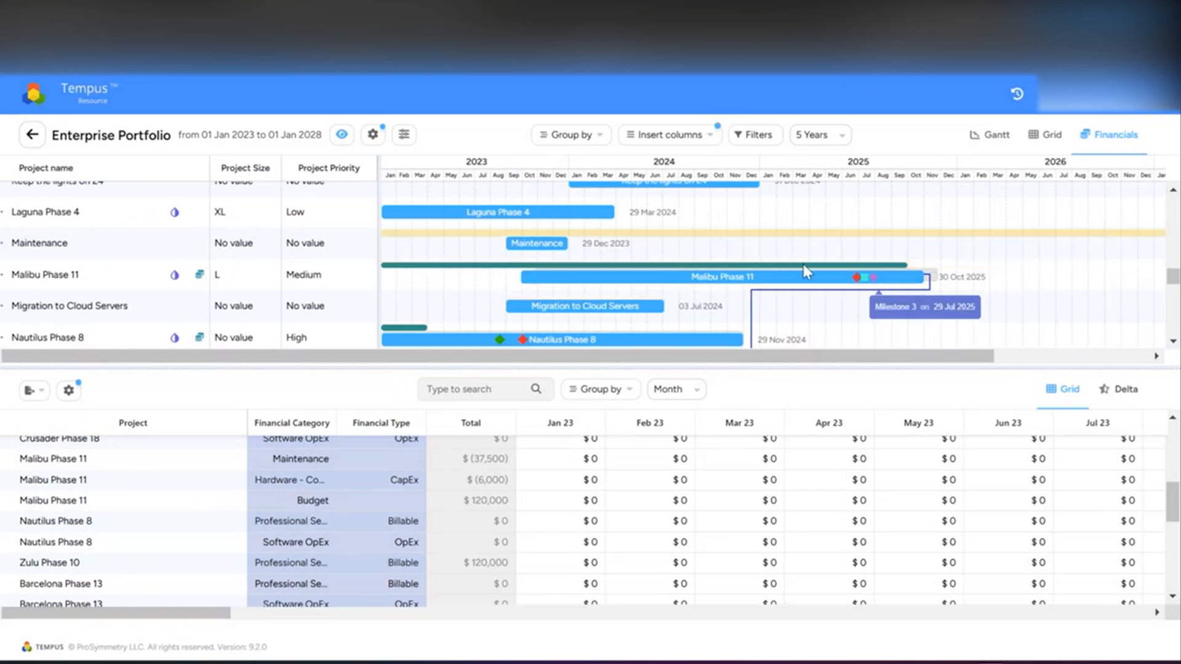
Step: Move Malibu Phase 11 further out on the timeline to an end date of 26 Jun 2026
mouse_move(791, 284)
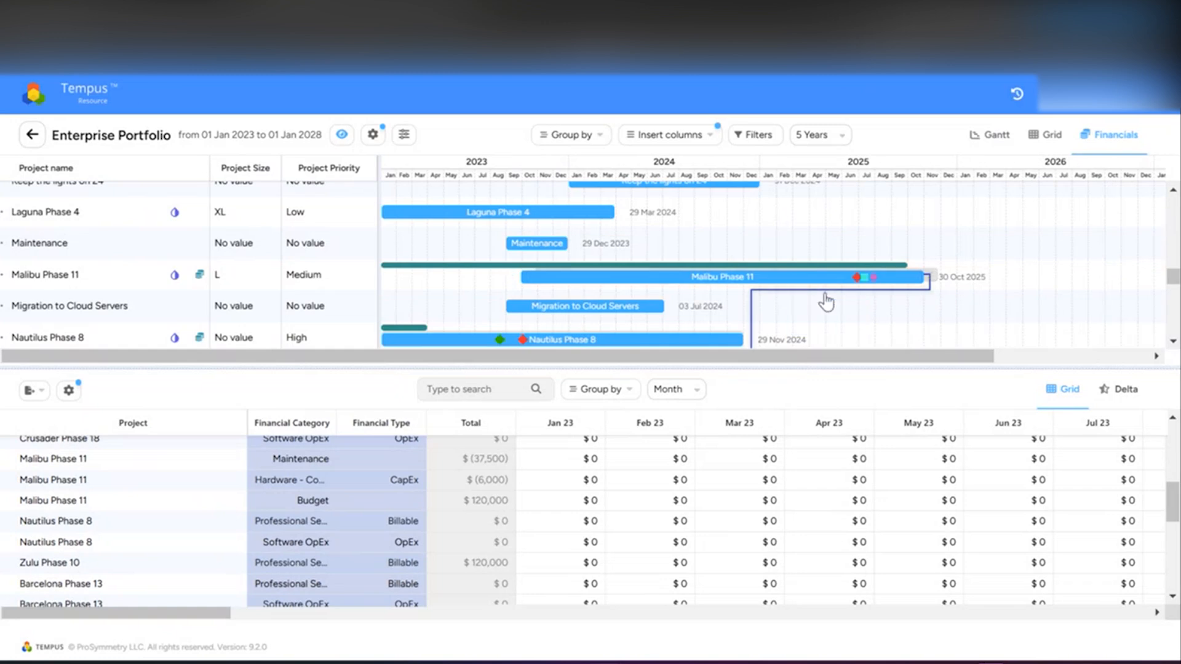
drag(784, 278, 888, 275)
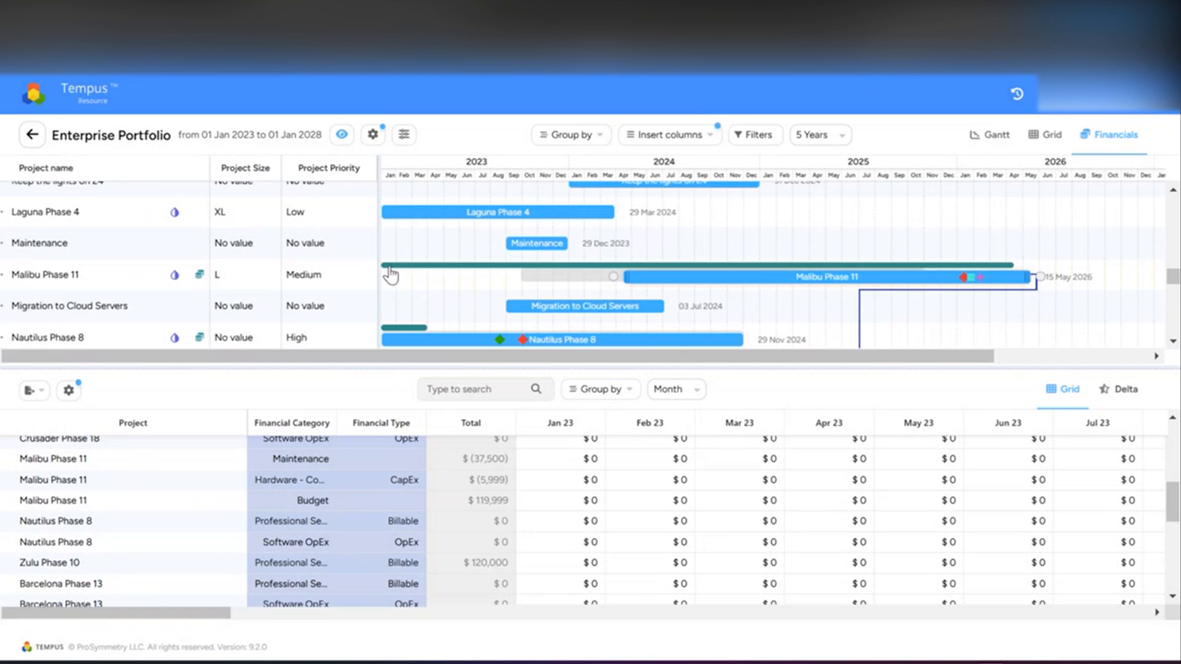
drag(384, 267, 406, 264)
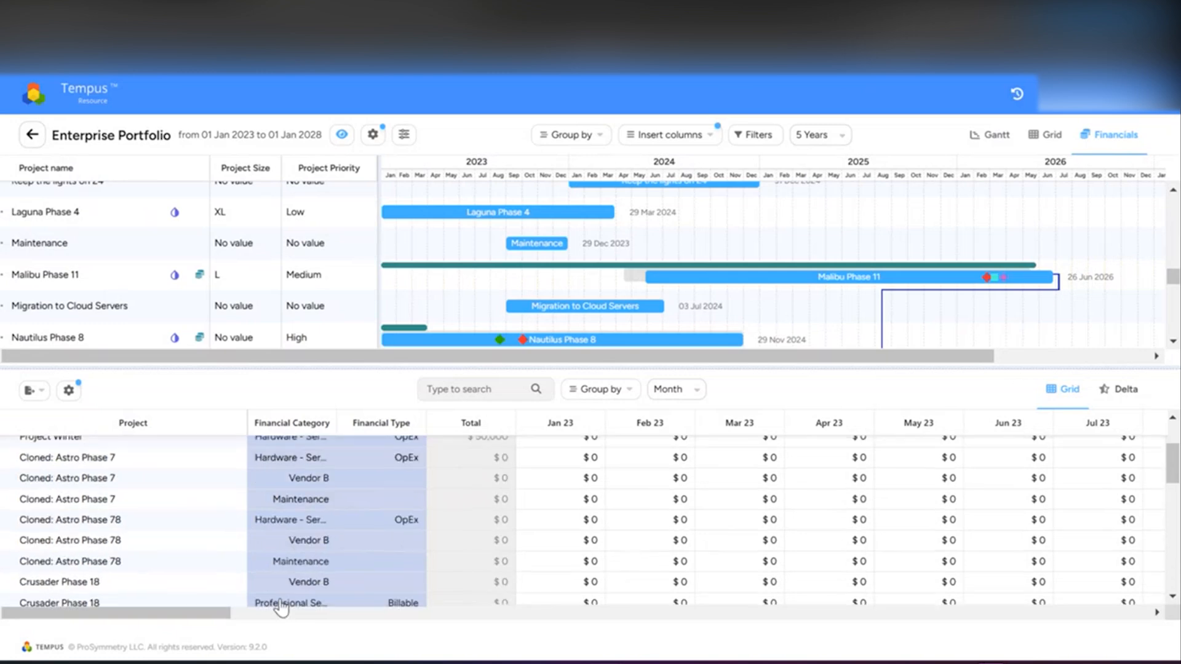
Step: Examine Malibu Phase 11's shifted monthly amounts in the grid and compare its before and after values in the Delta view
drag(160, 615, 553, 627)
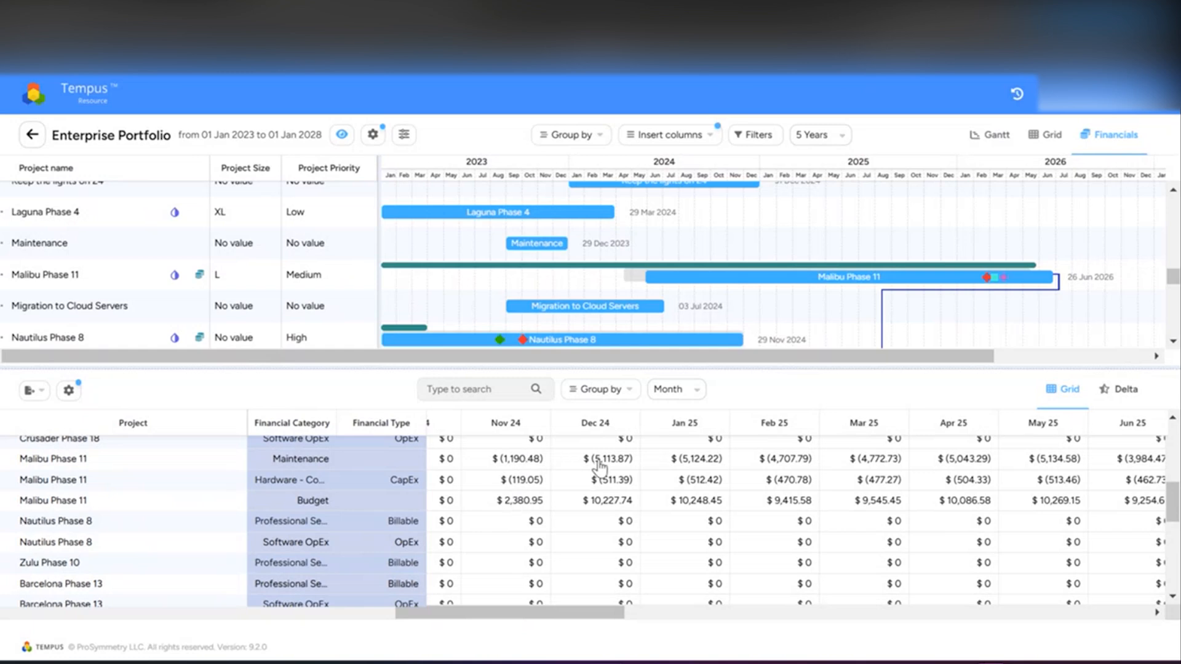
click(1120, 389)
scroll(646, 542, down, 6)
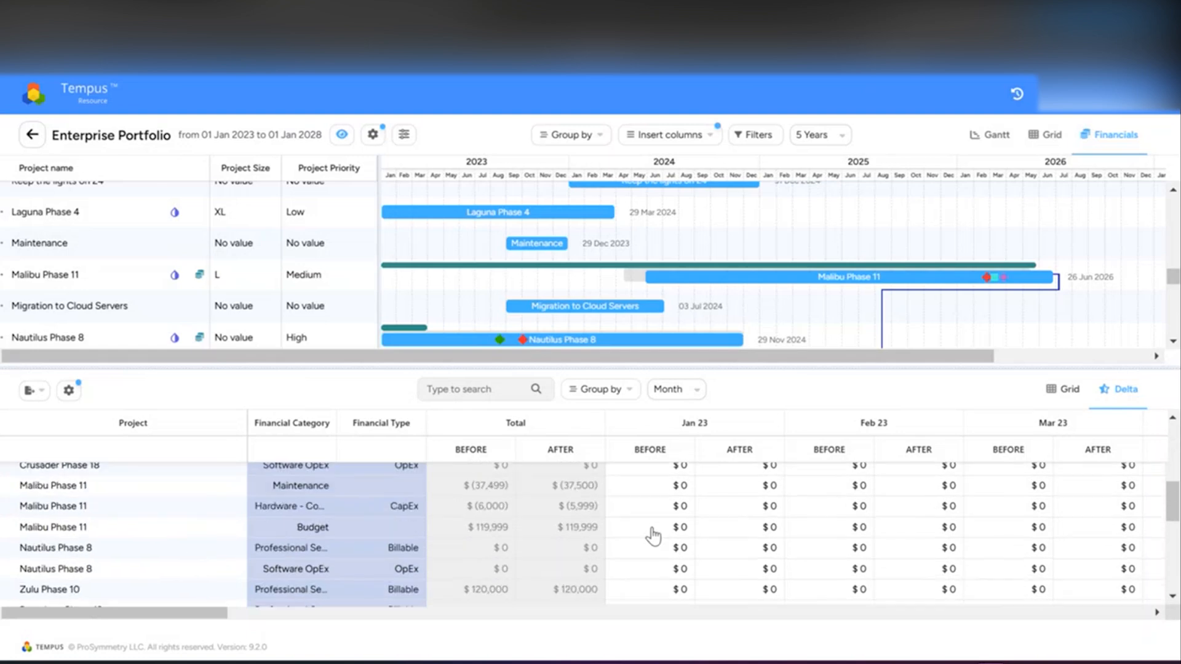
drag(209, 615, 620, 616)
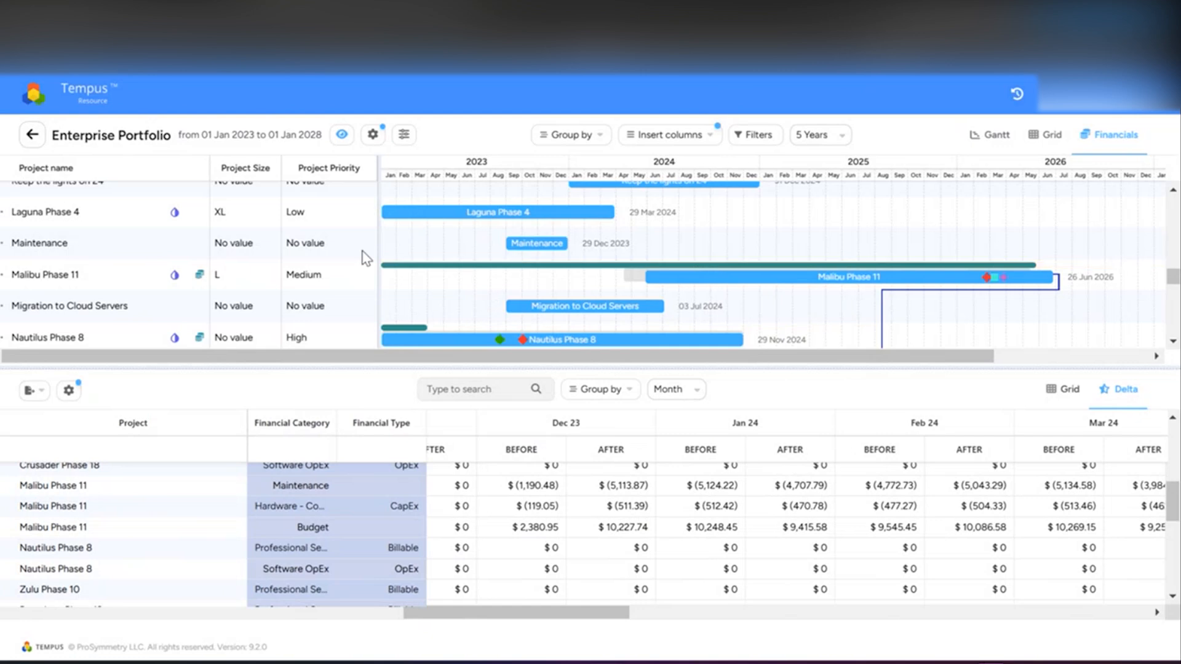
Step: Delay Malibu Phase 11 again so that it ends on 01 Aug 2026
drag(474, 273, 496, 265)
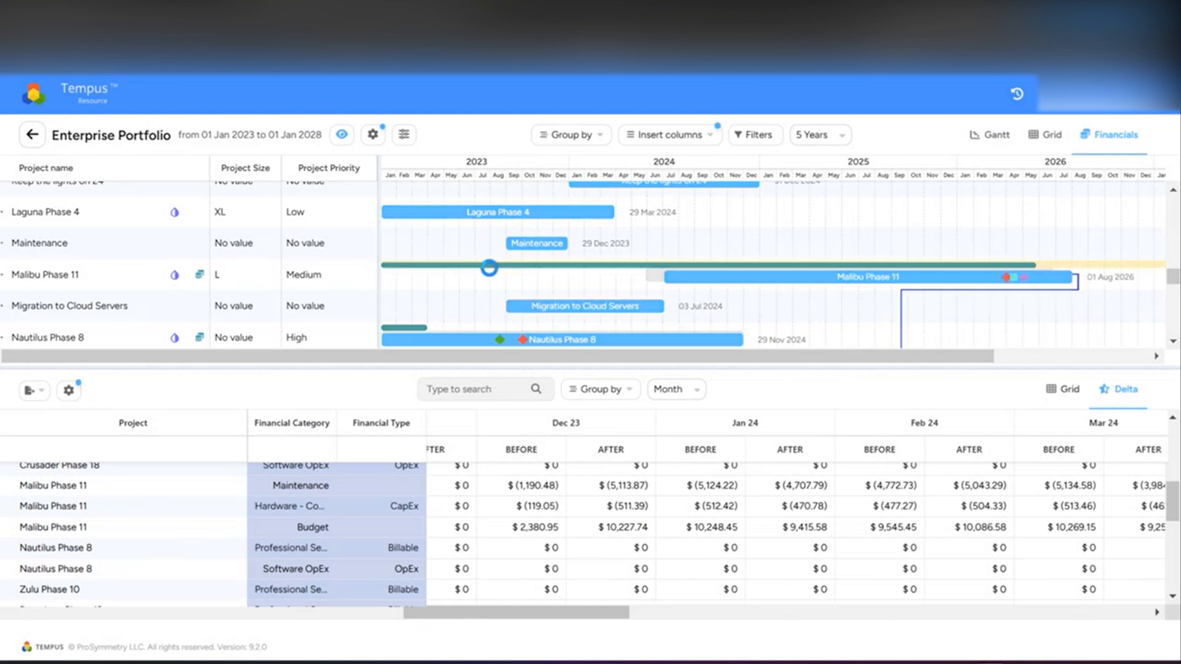